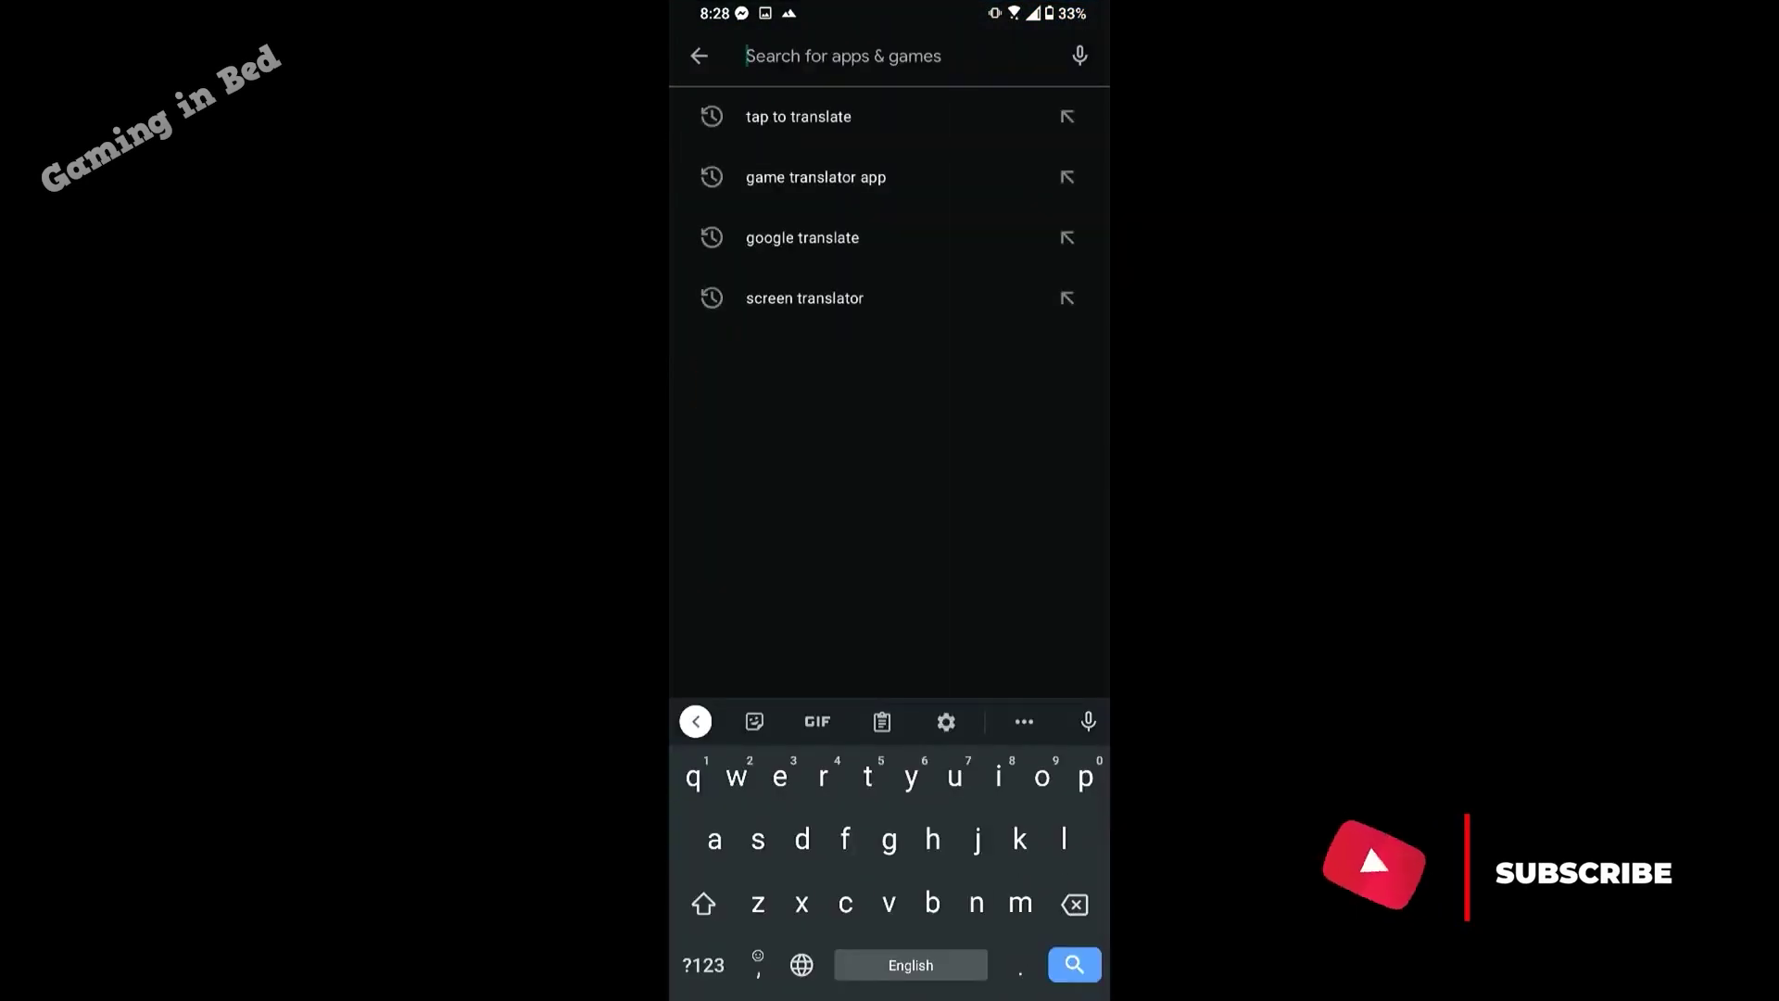
Install Tap Translate Screen from the 'tap to translate' search suggestion and open it.
left_click(909, 117)
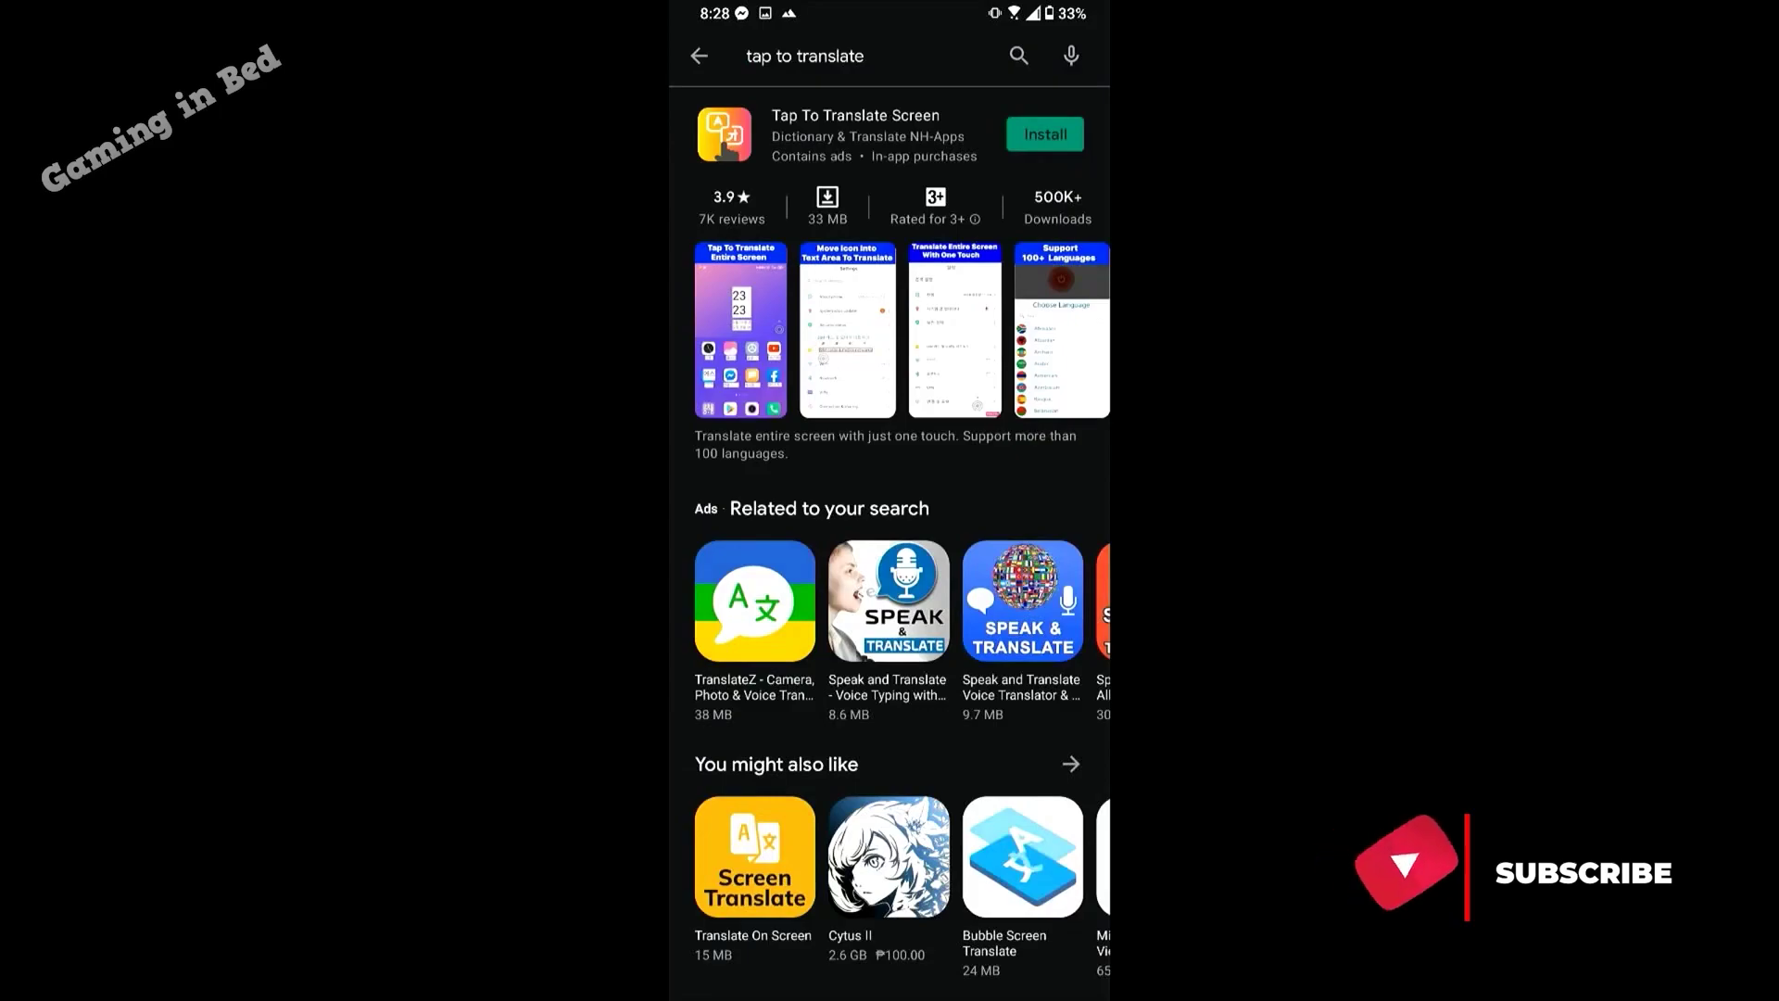
left_click(1045, 135)
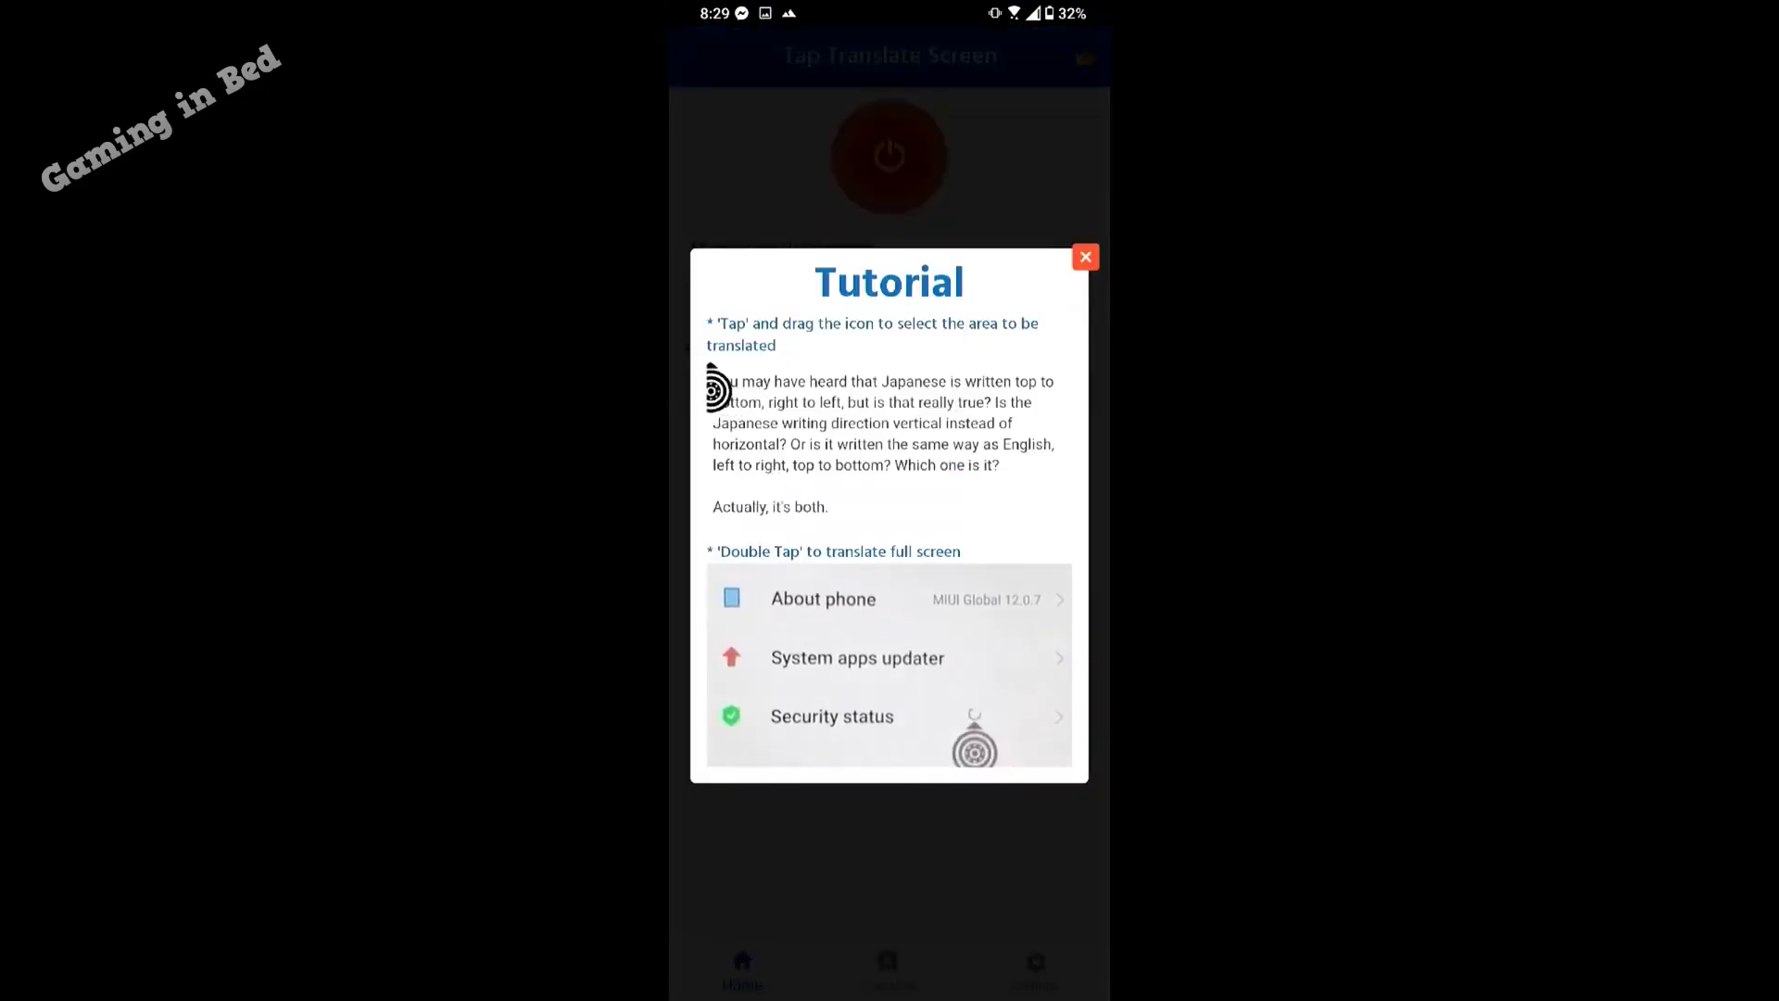
Dismiss the tutorial and set the source language to Korean, translating into English.
left_click(1085, 256)
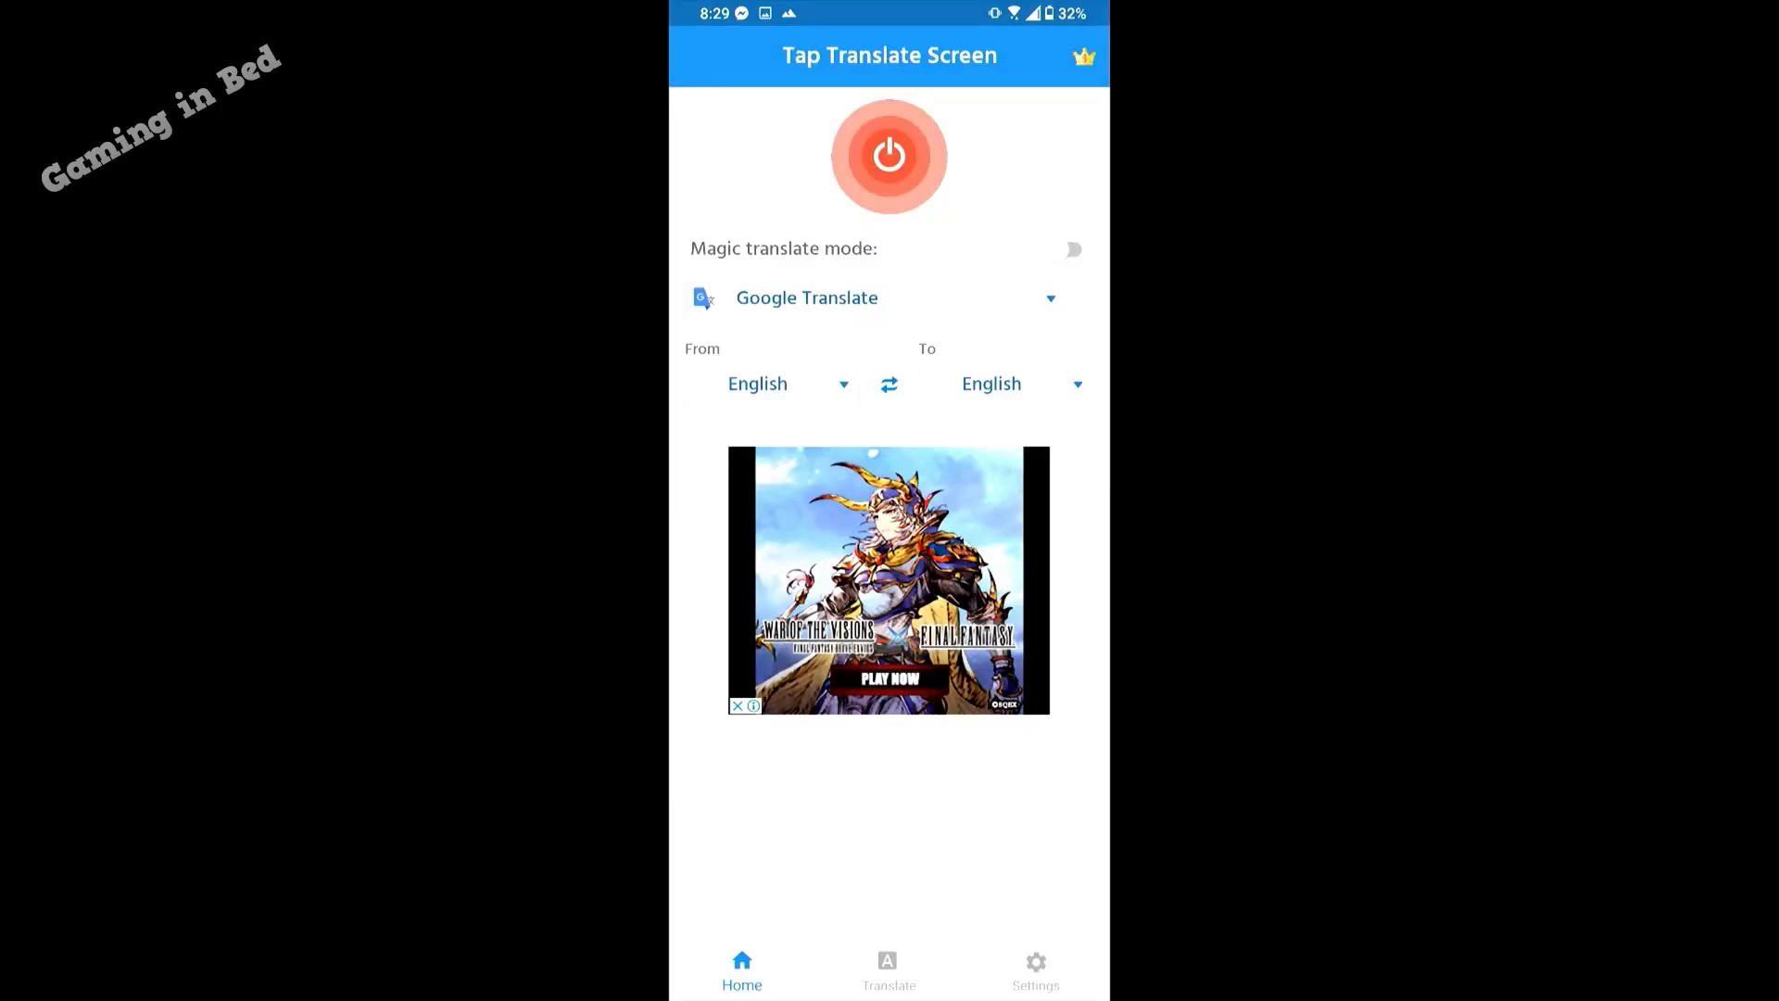
left_click(769, 384)
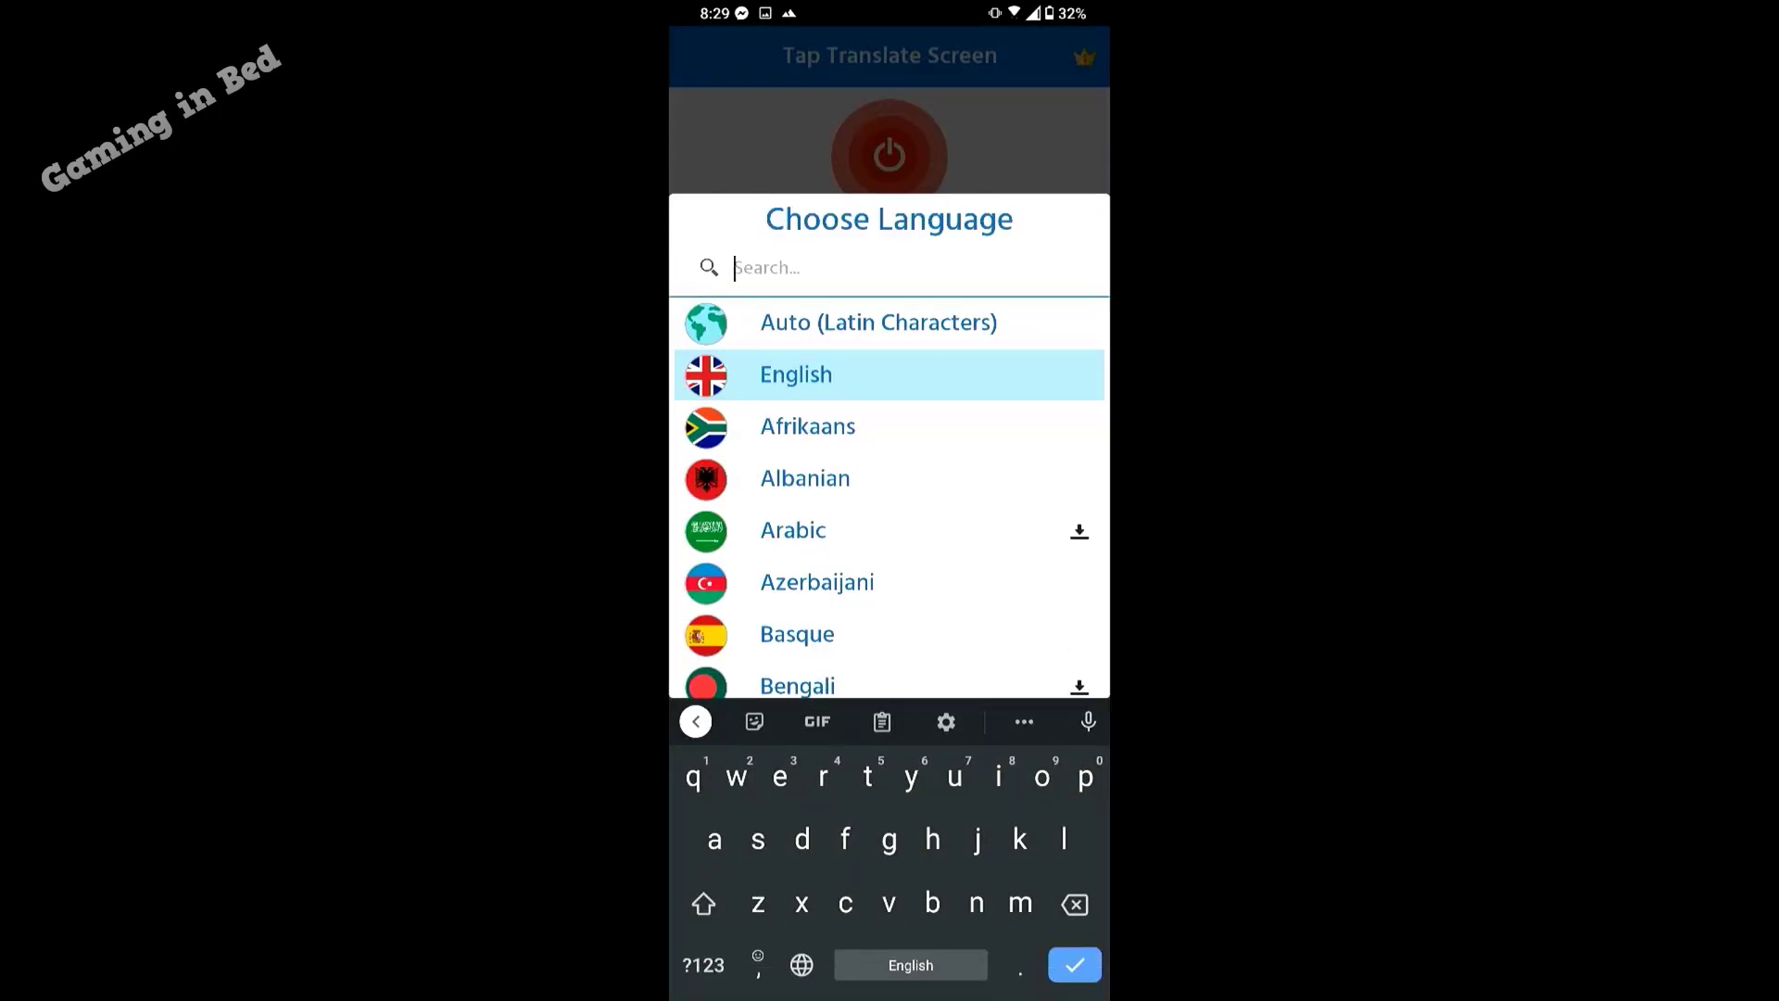
type("korea")
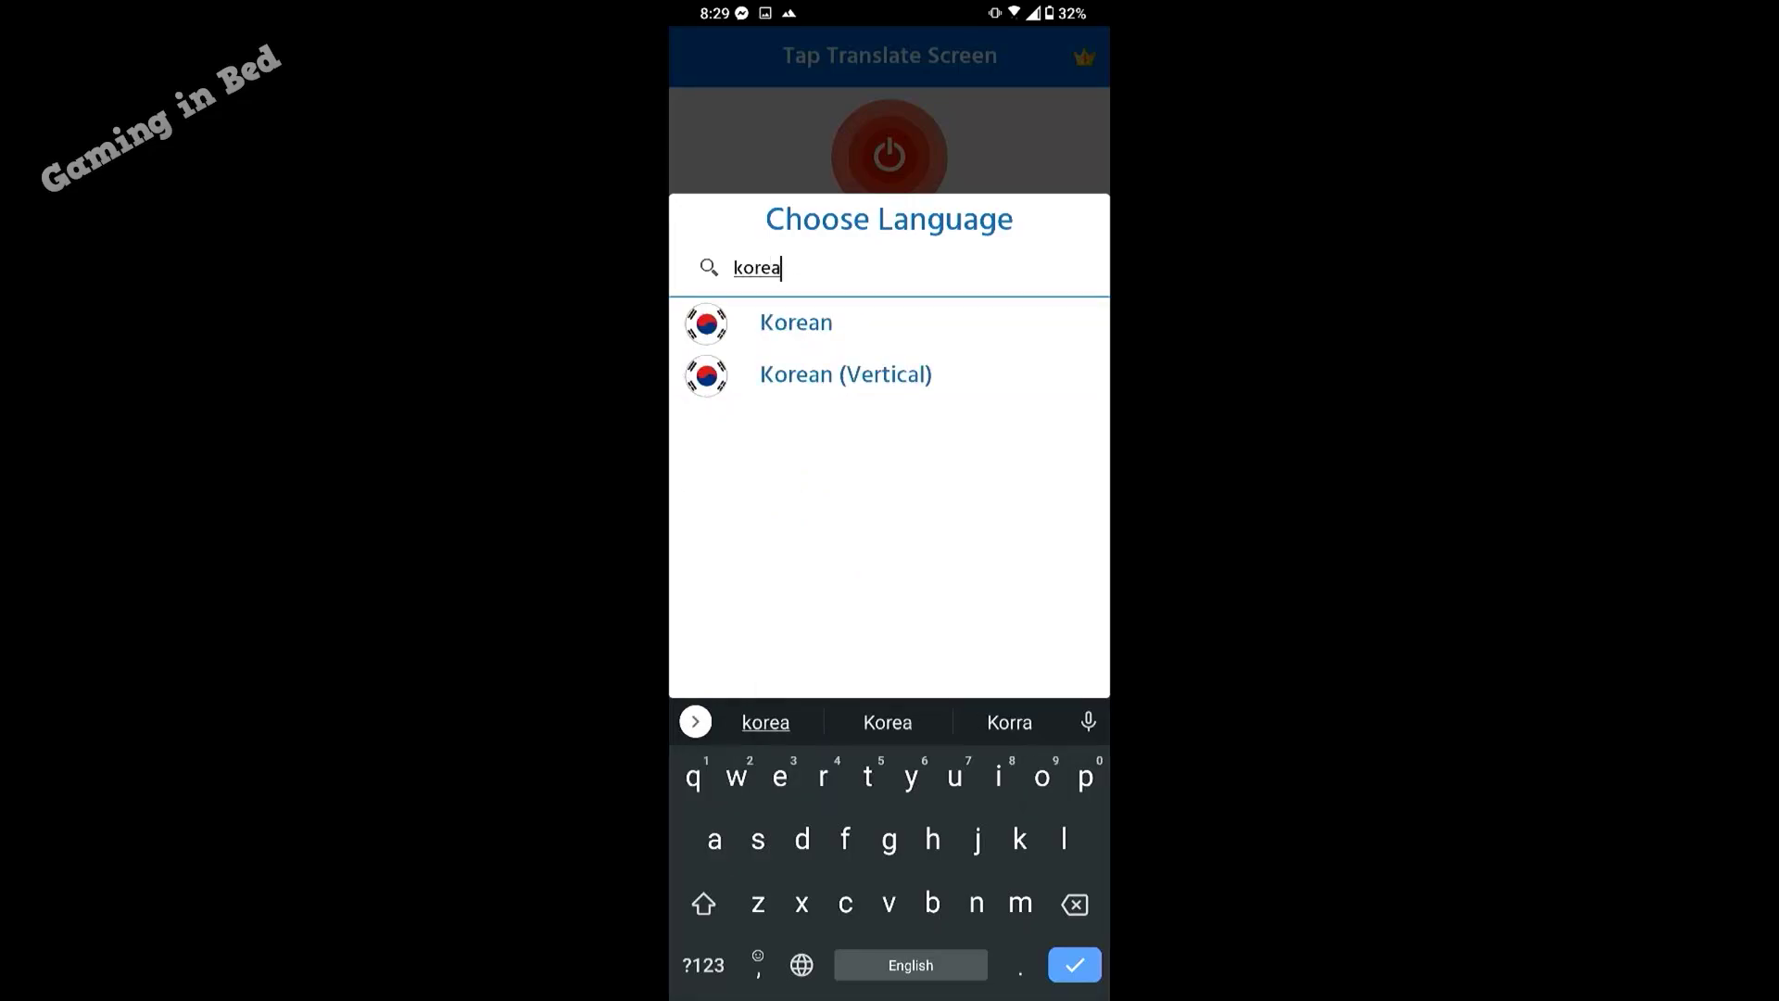
left_click(795, 322)
left_click(890, 560)
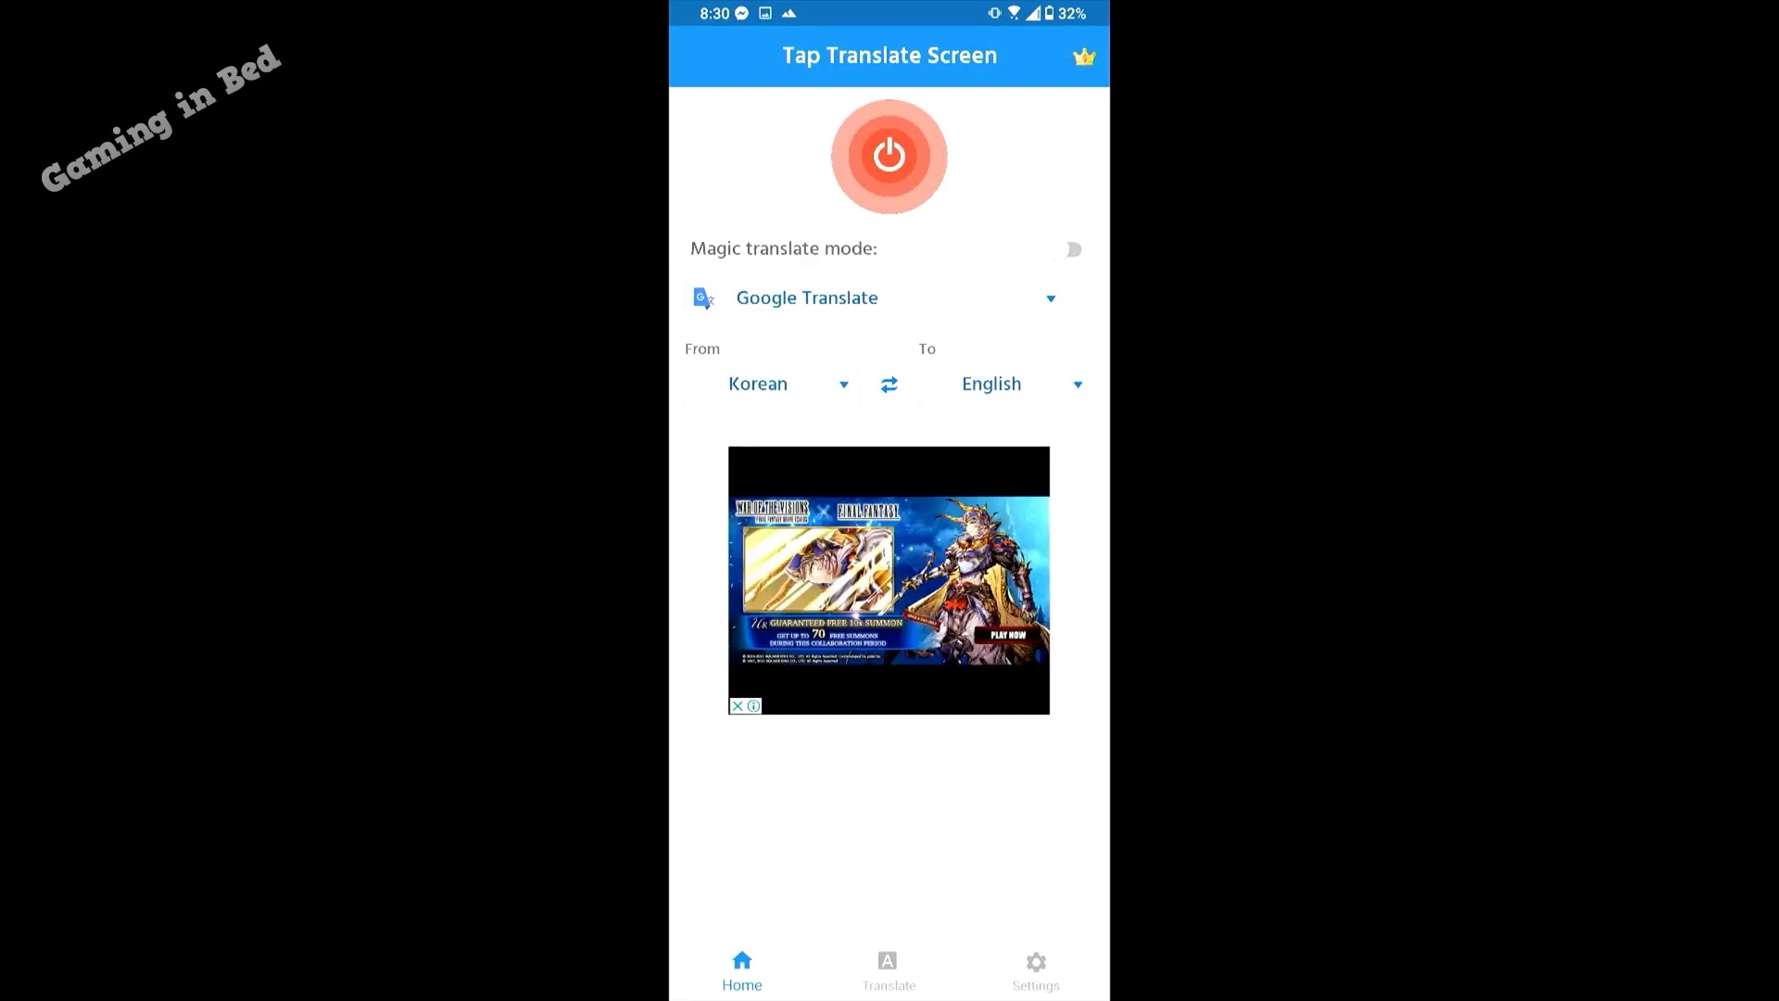
From the magic-mode prompt, allow Tap Translate Screen to display over other apps.
left_click(1073, 249)
left_click(1025, 568)
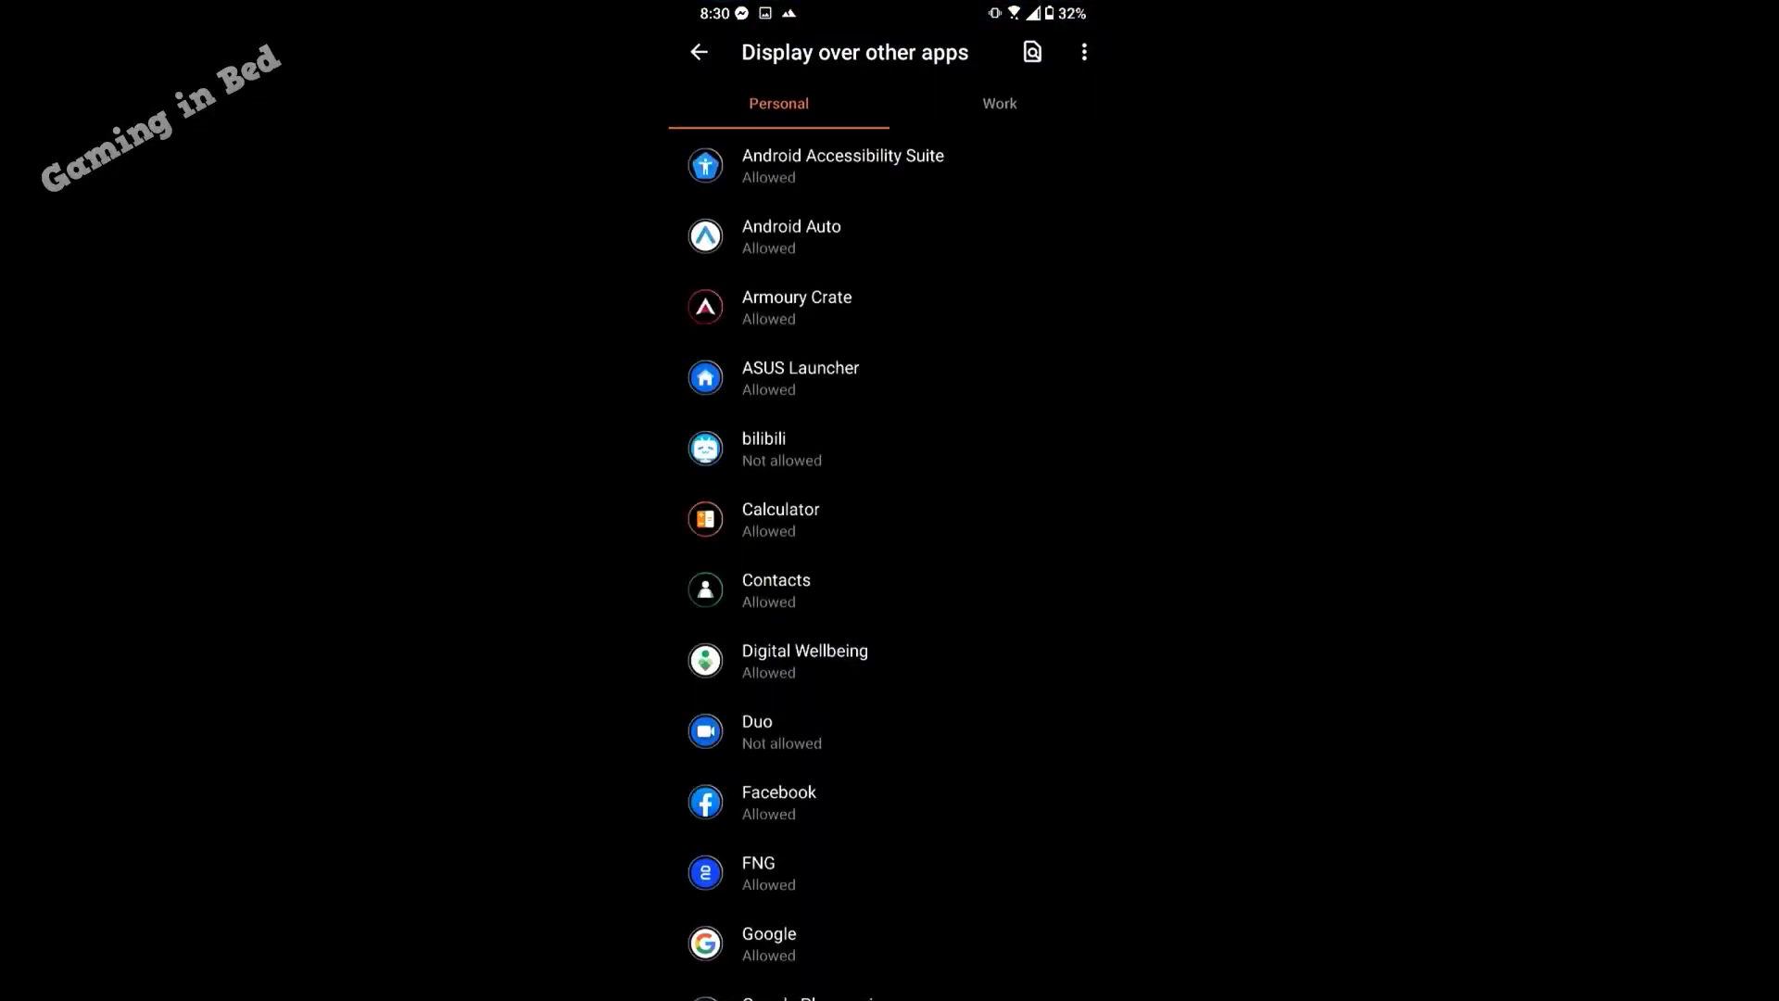
scroll(889, 556, "down", 10)
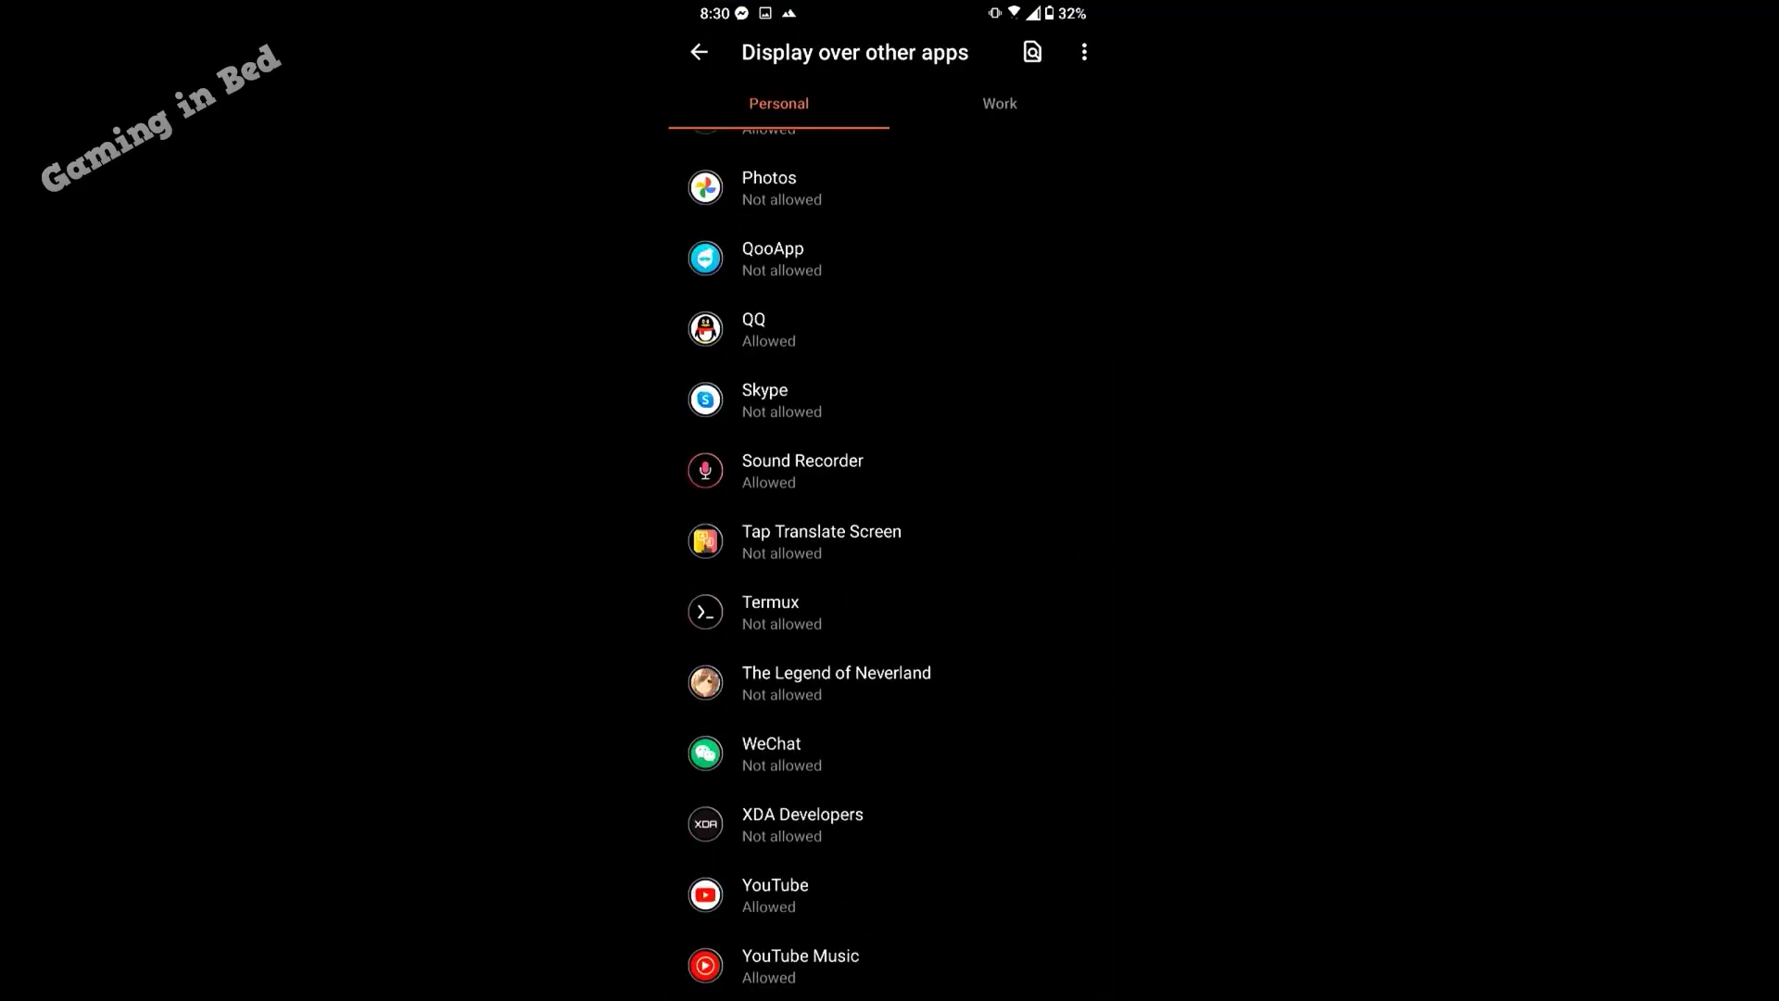
left_click(821, 541)
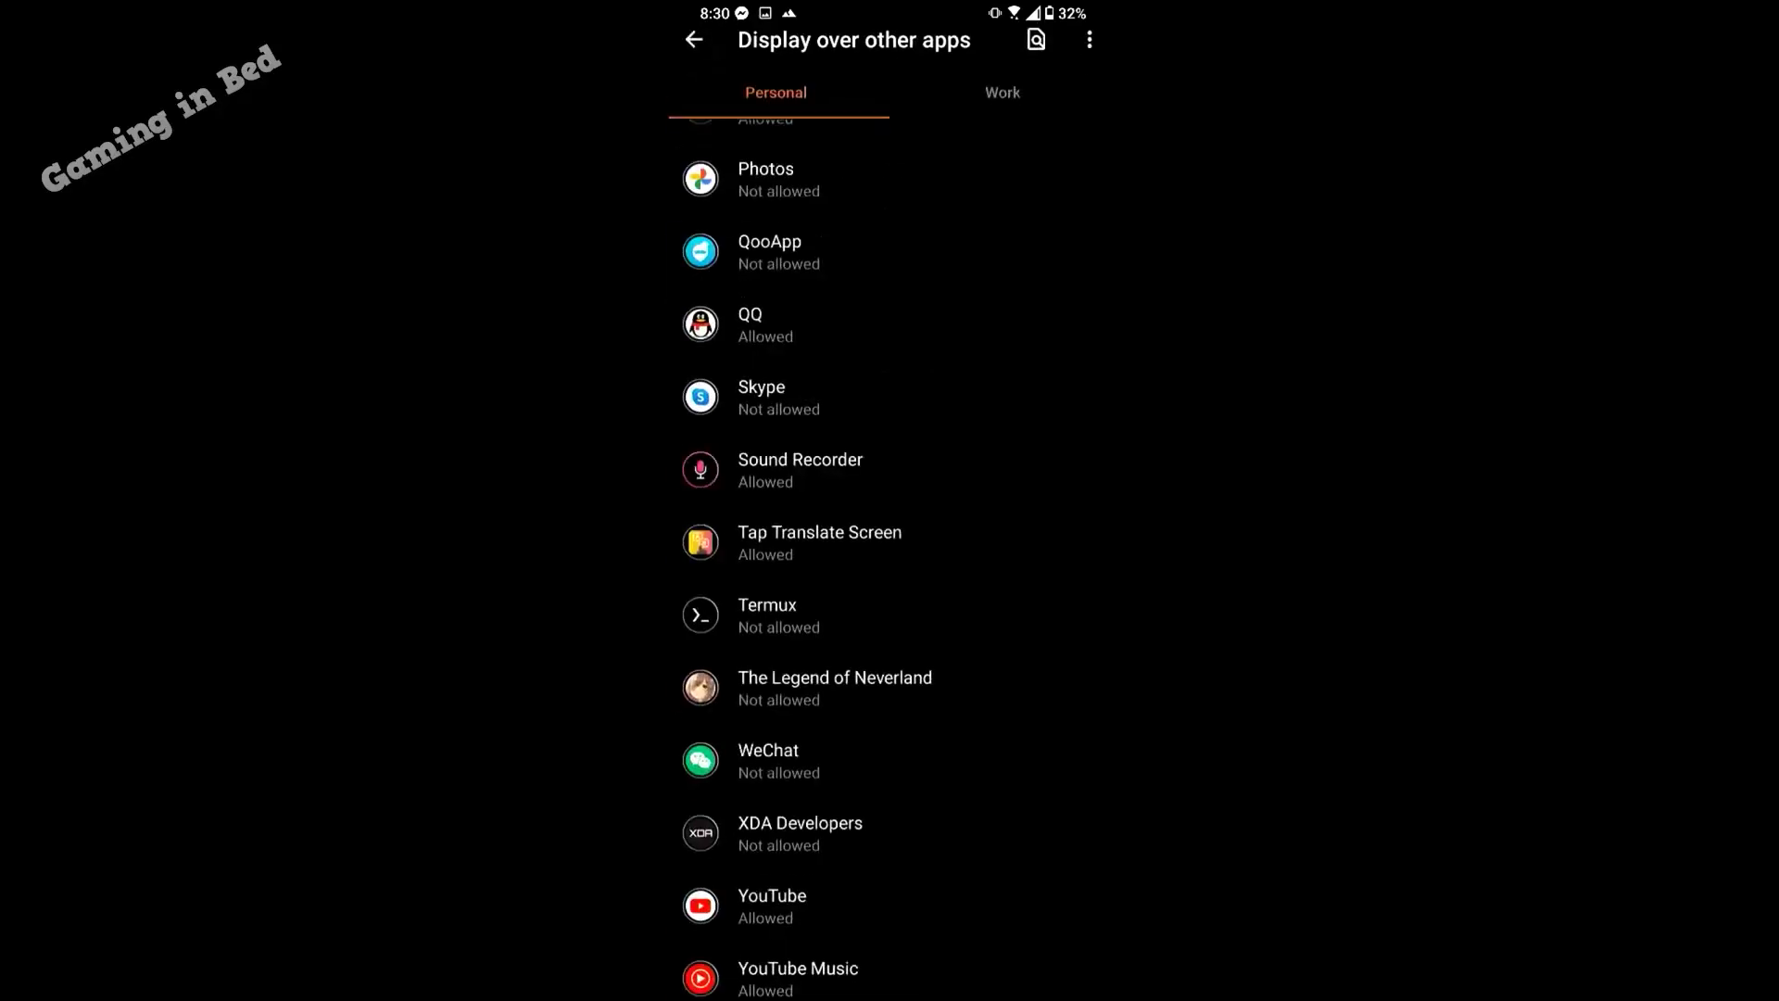
left_click(699, 51)
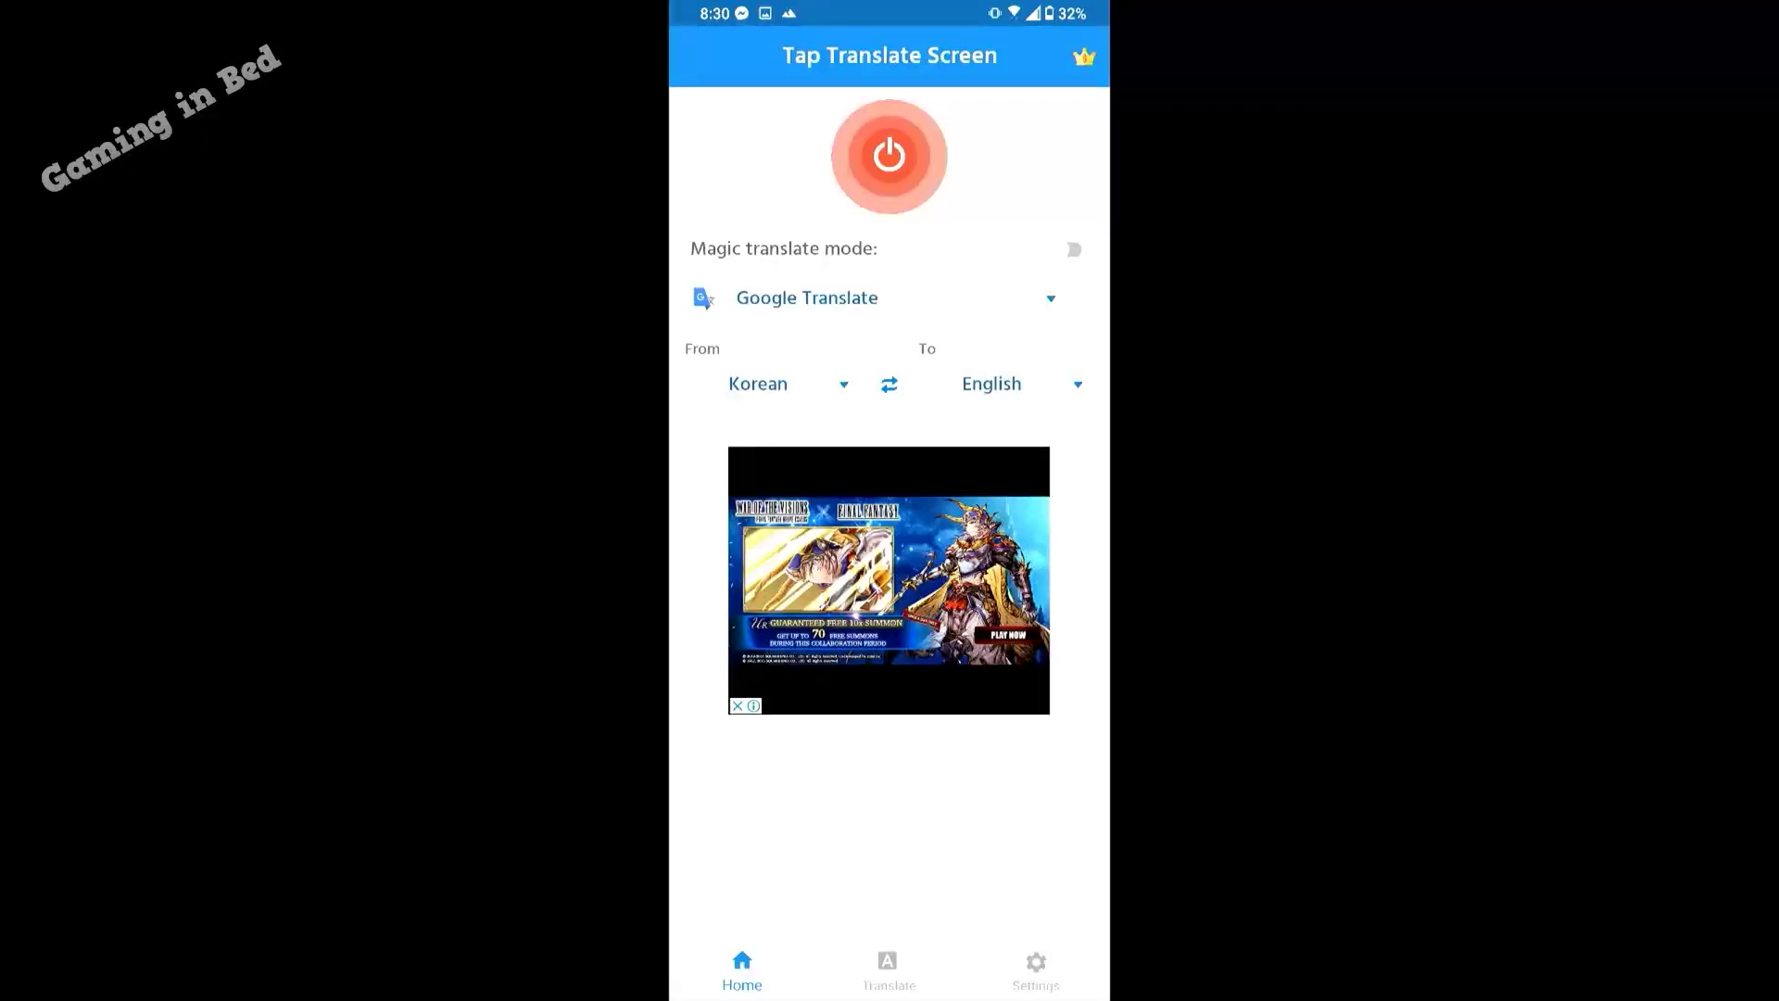
Turn on magic translate mode with screen capture allowed, then open the phone's All apps list.
left_click(1075, 250)
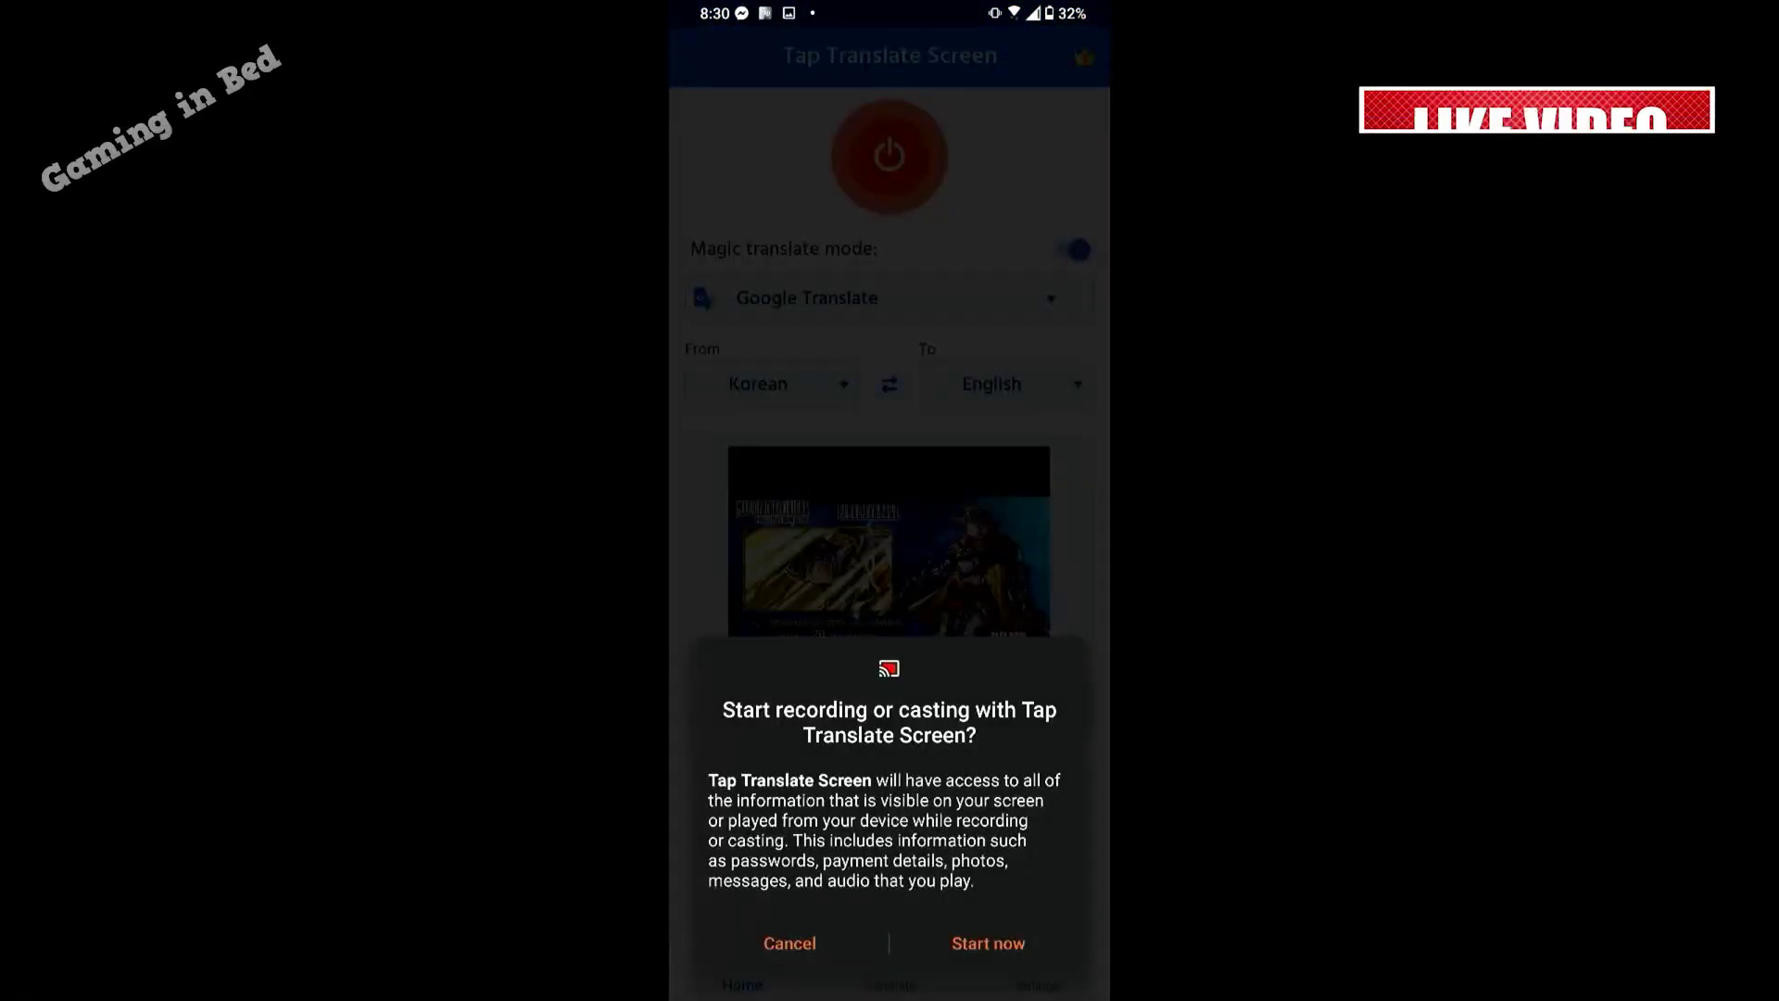
left_click(988, 943)
key("super")
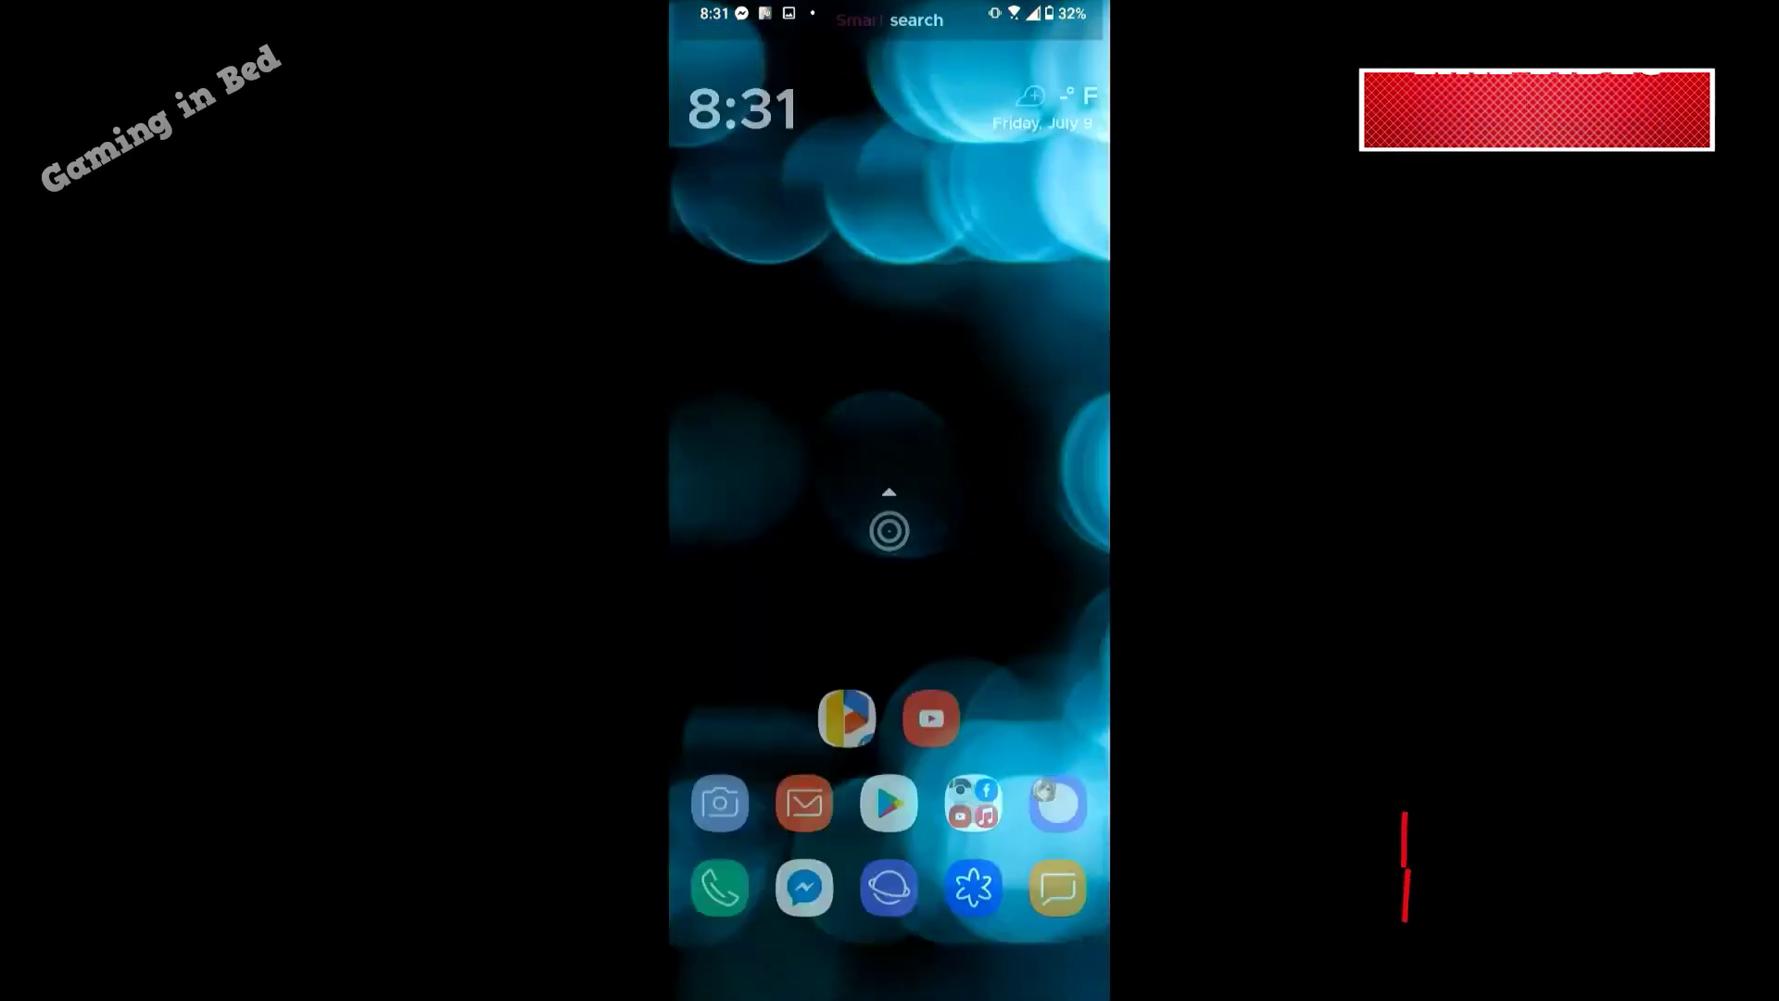
left_click_drag(888, 787, 888, 324)
scroll(889, 556, "down", 10)
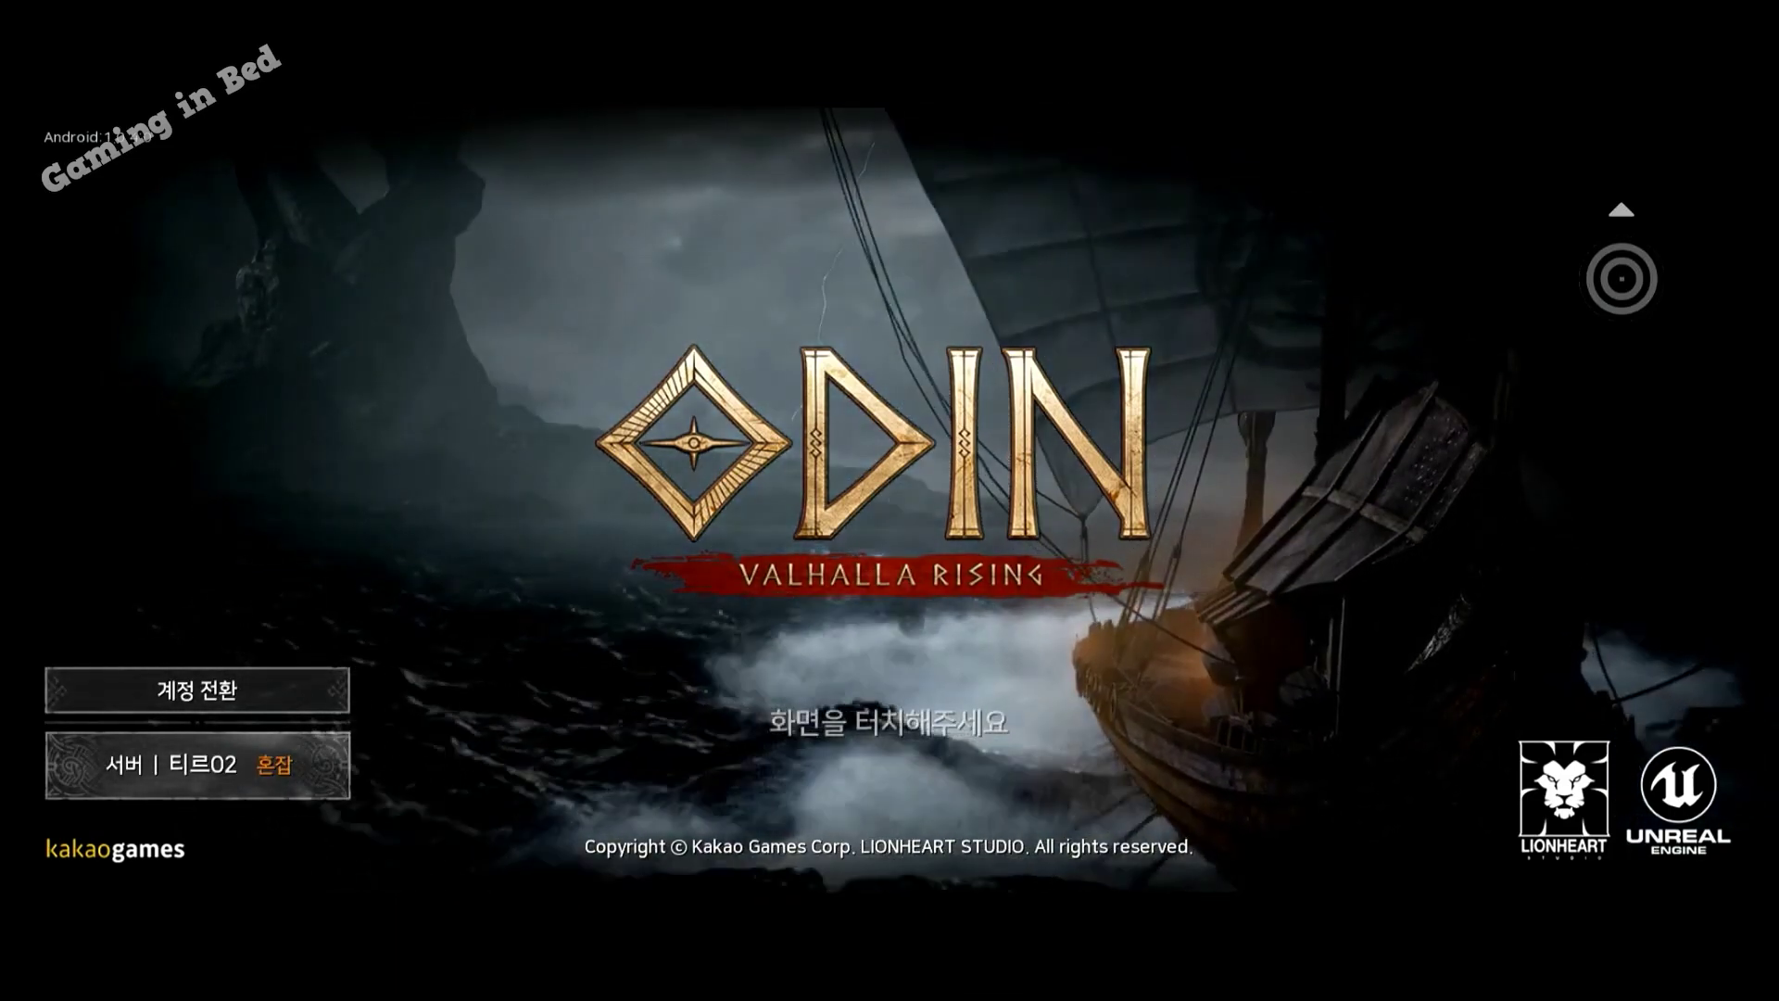
Get past the title screen and enter the game as ChillMan.
left_click(890, 723)
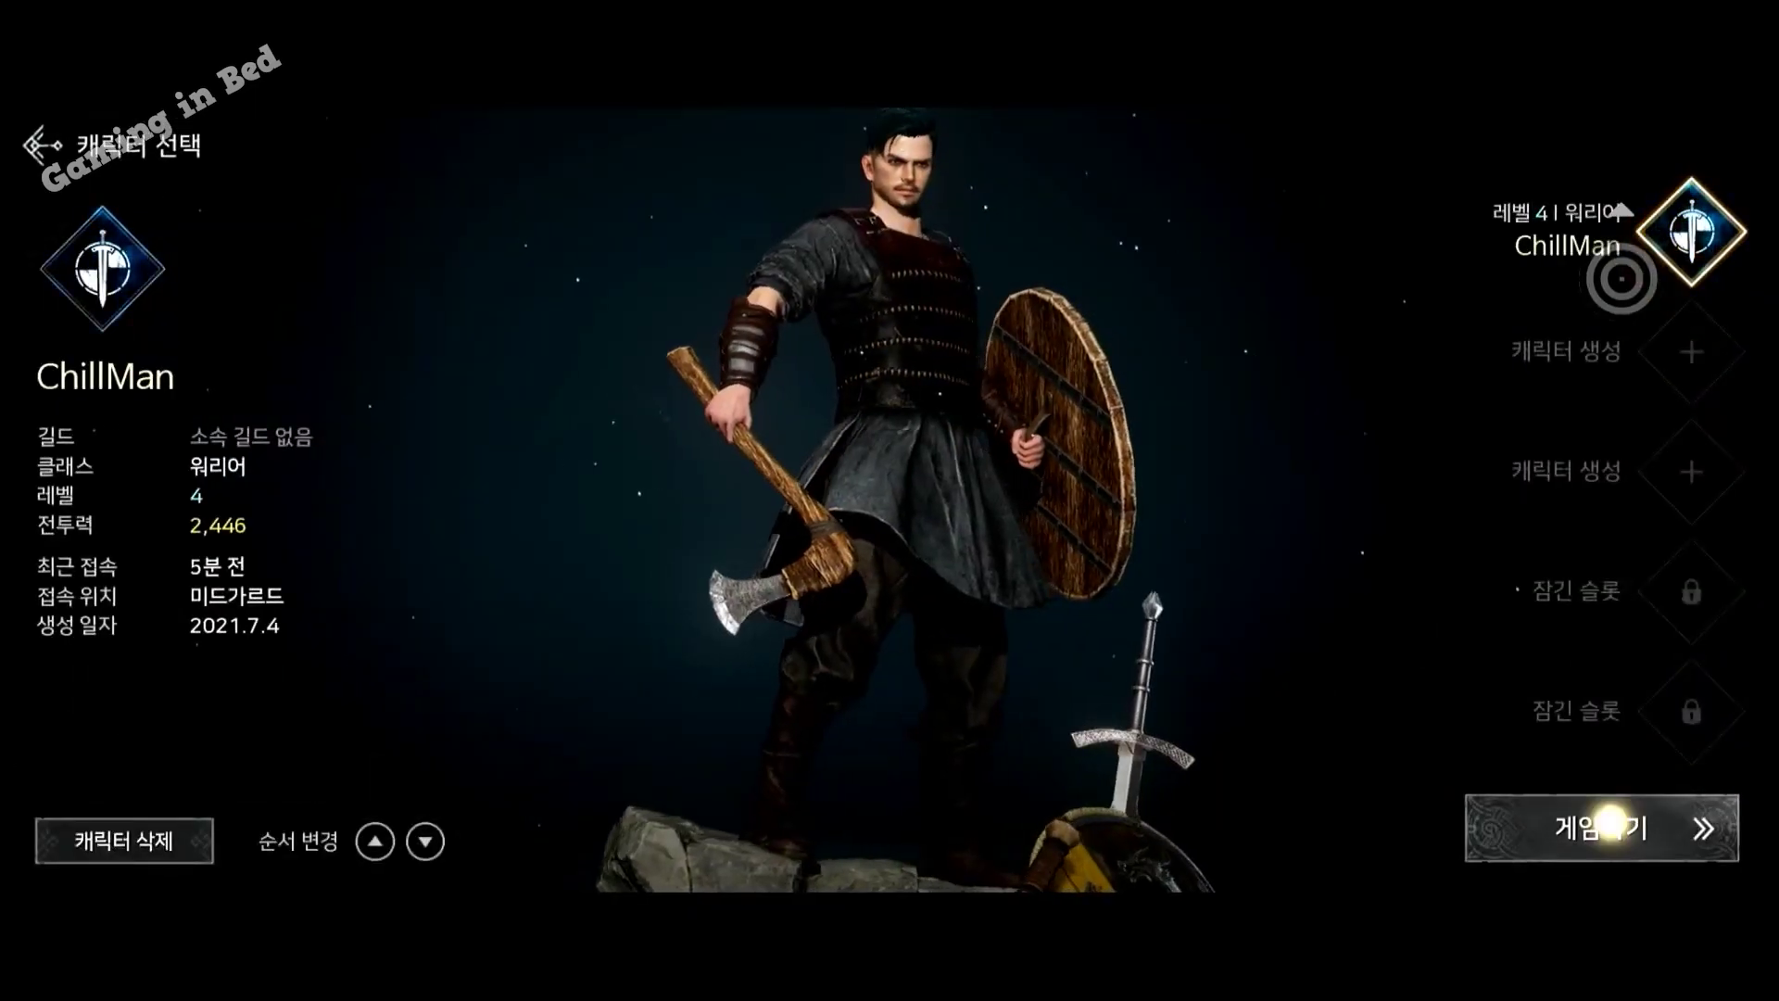
left_click(1601, 828)
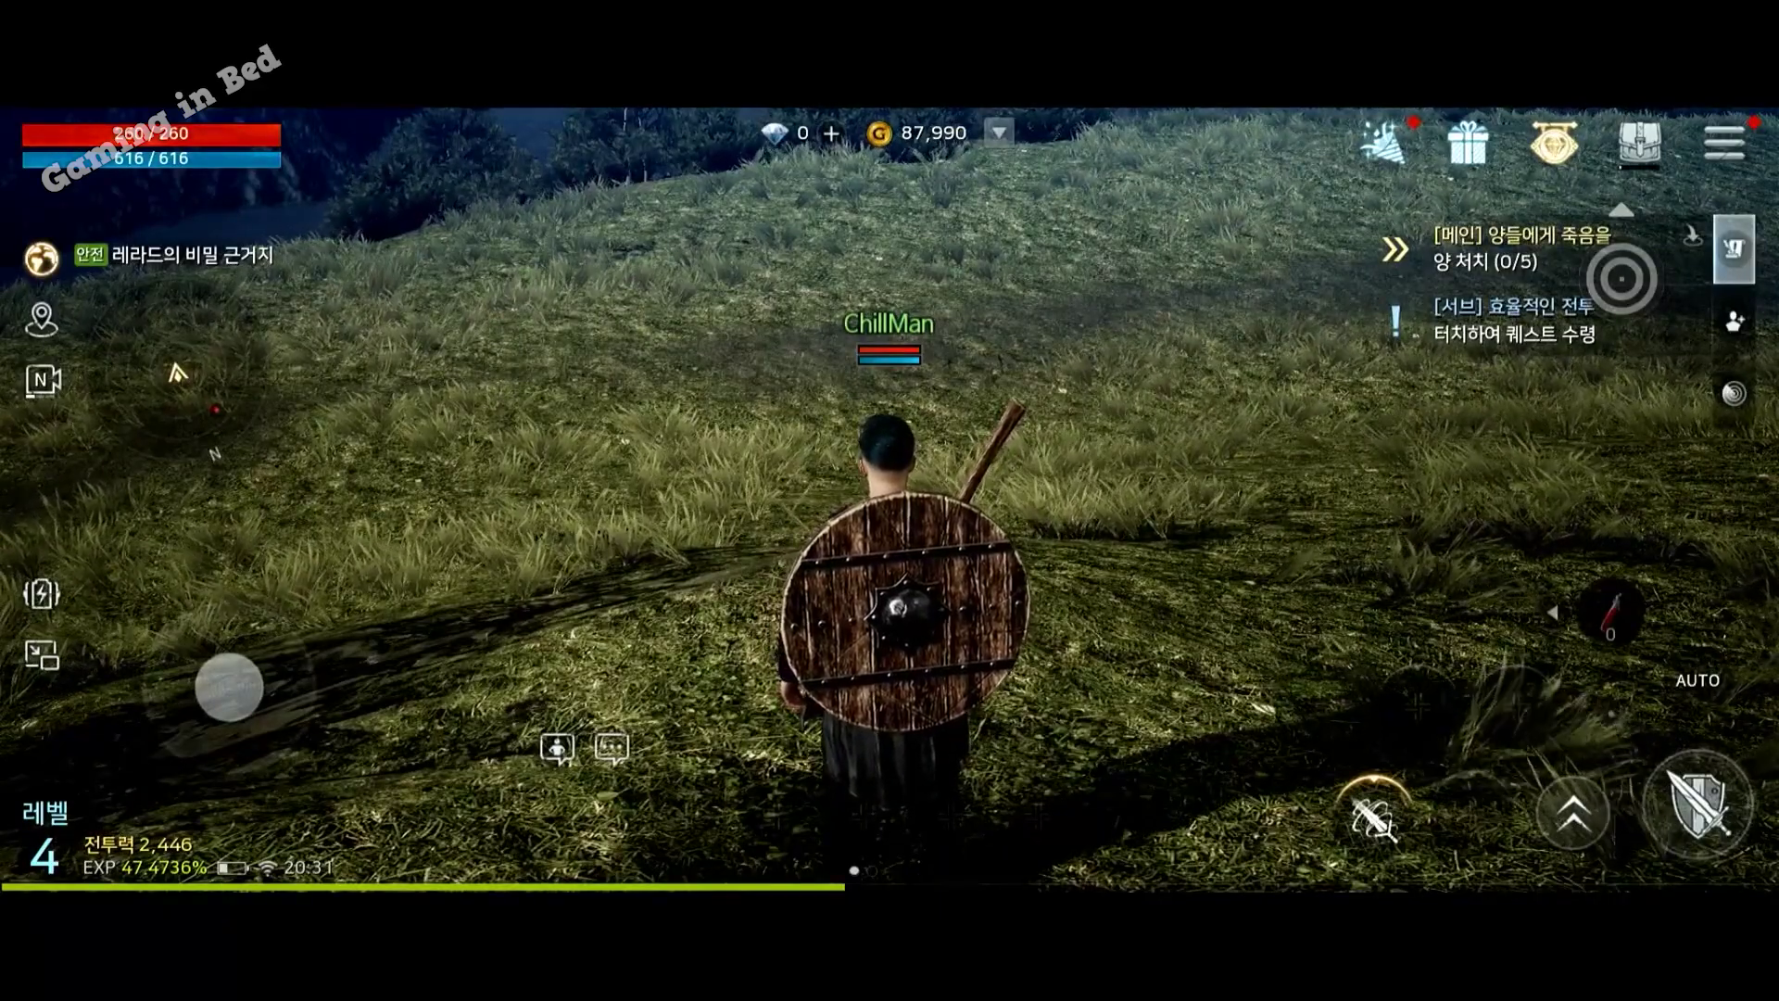
Open the game's 환경 settings tab and translate its labels with the floating bubble.
left_click(1723, 142)
left_click(1638, 804)
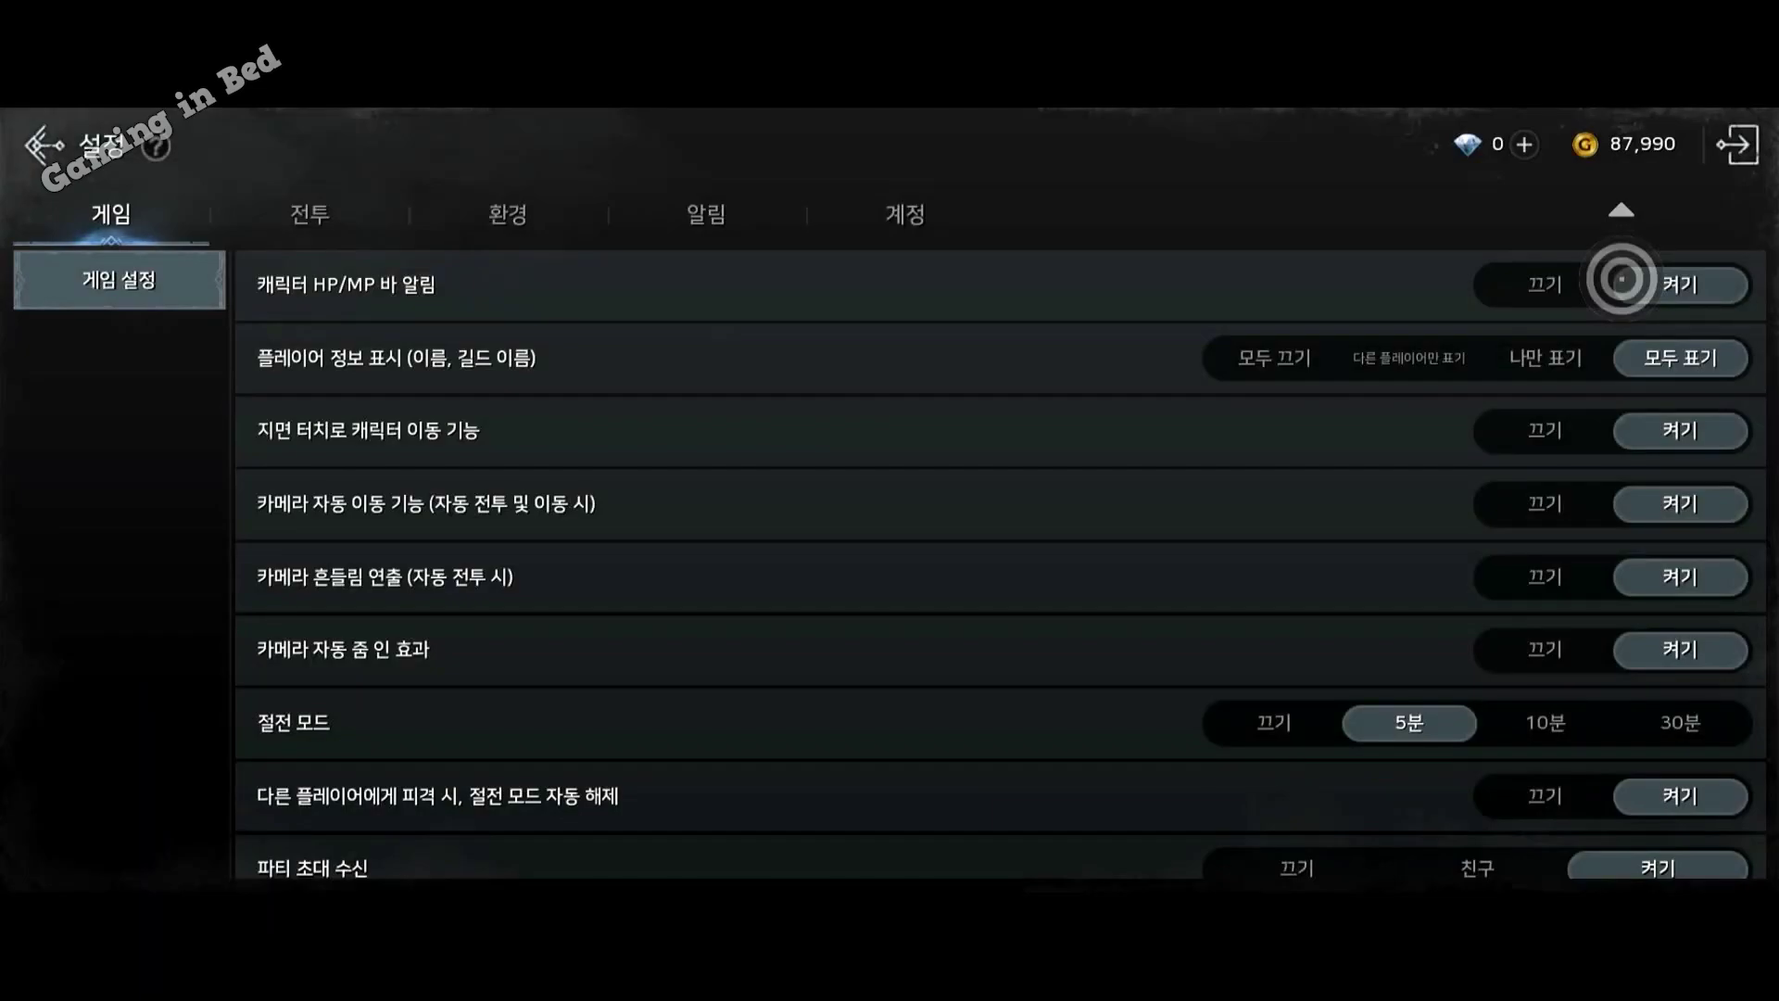
key("e")
key("e")
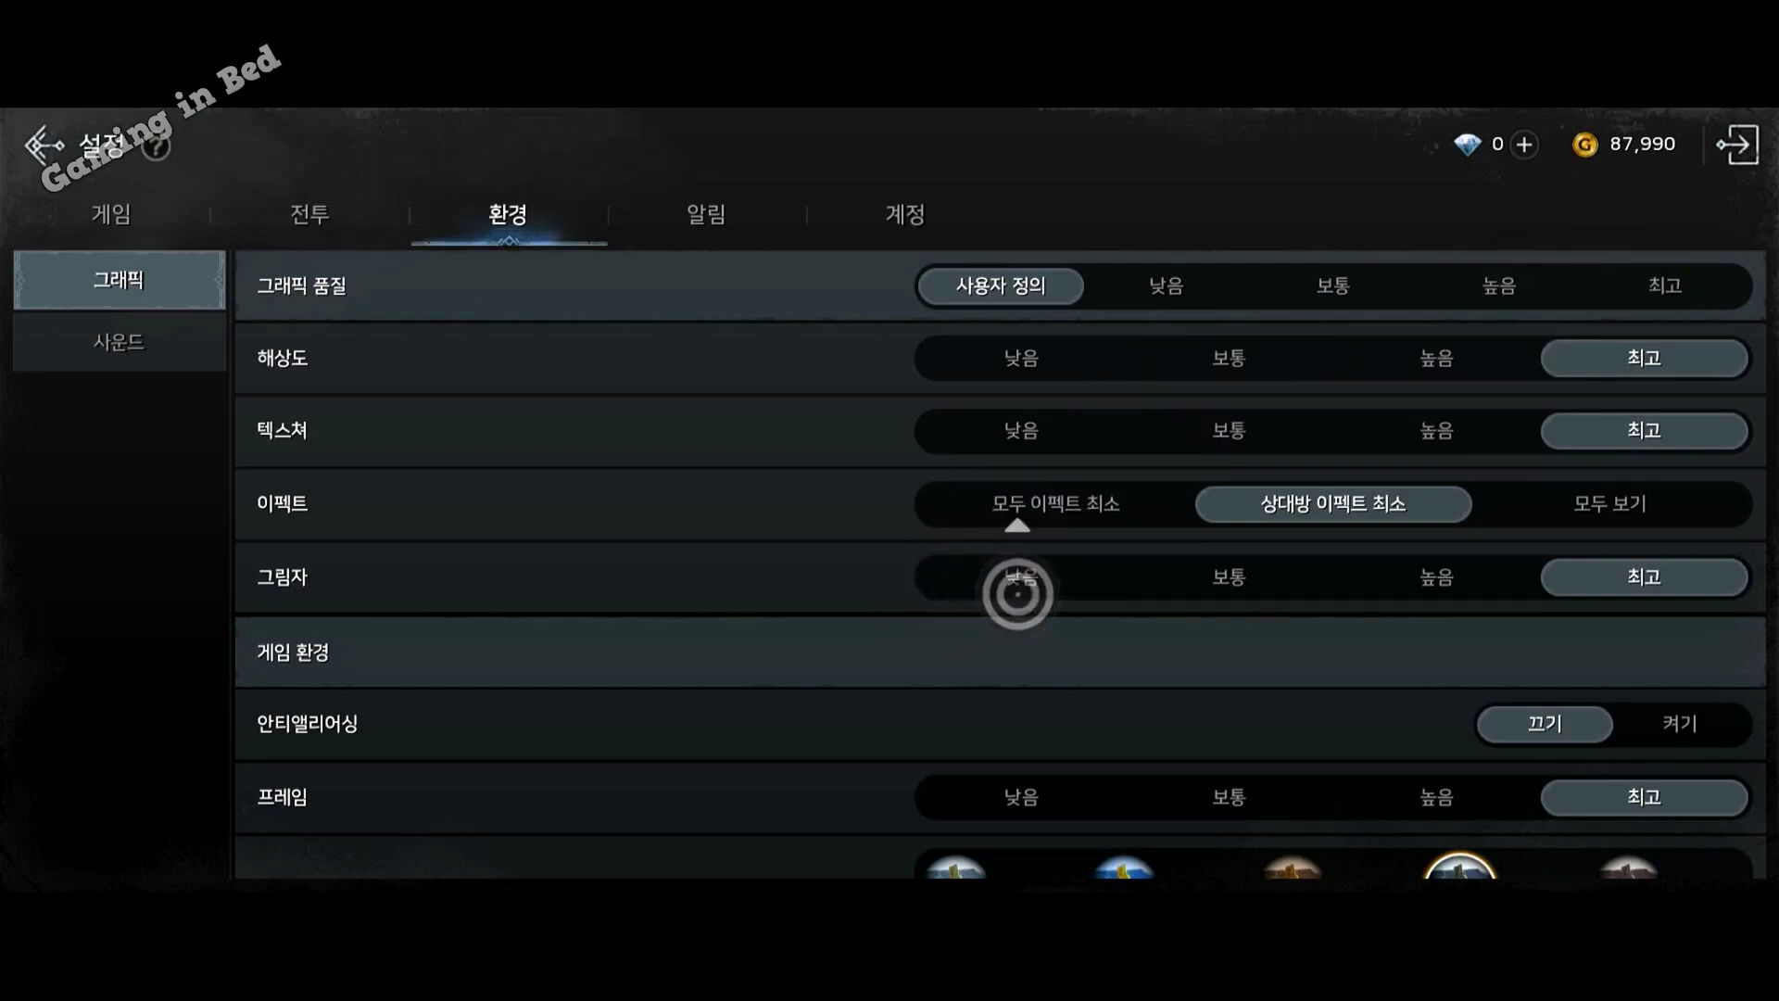
left_click_drag(1024, 583, 1005, 591)
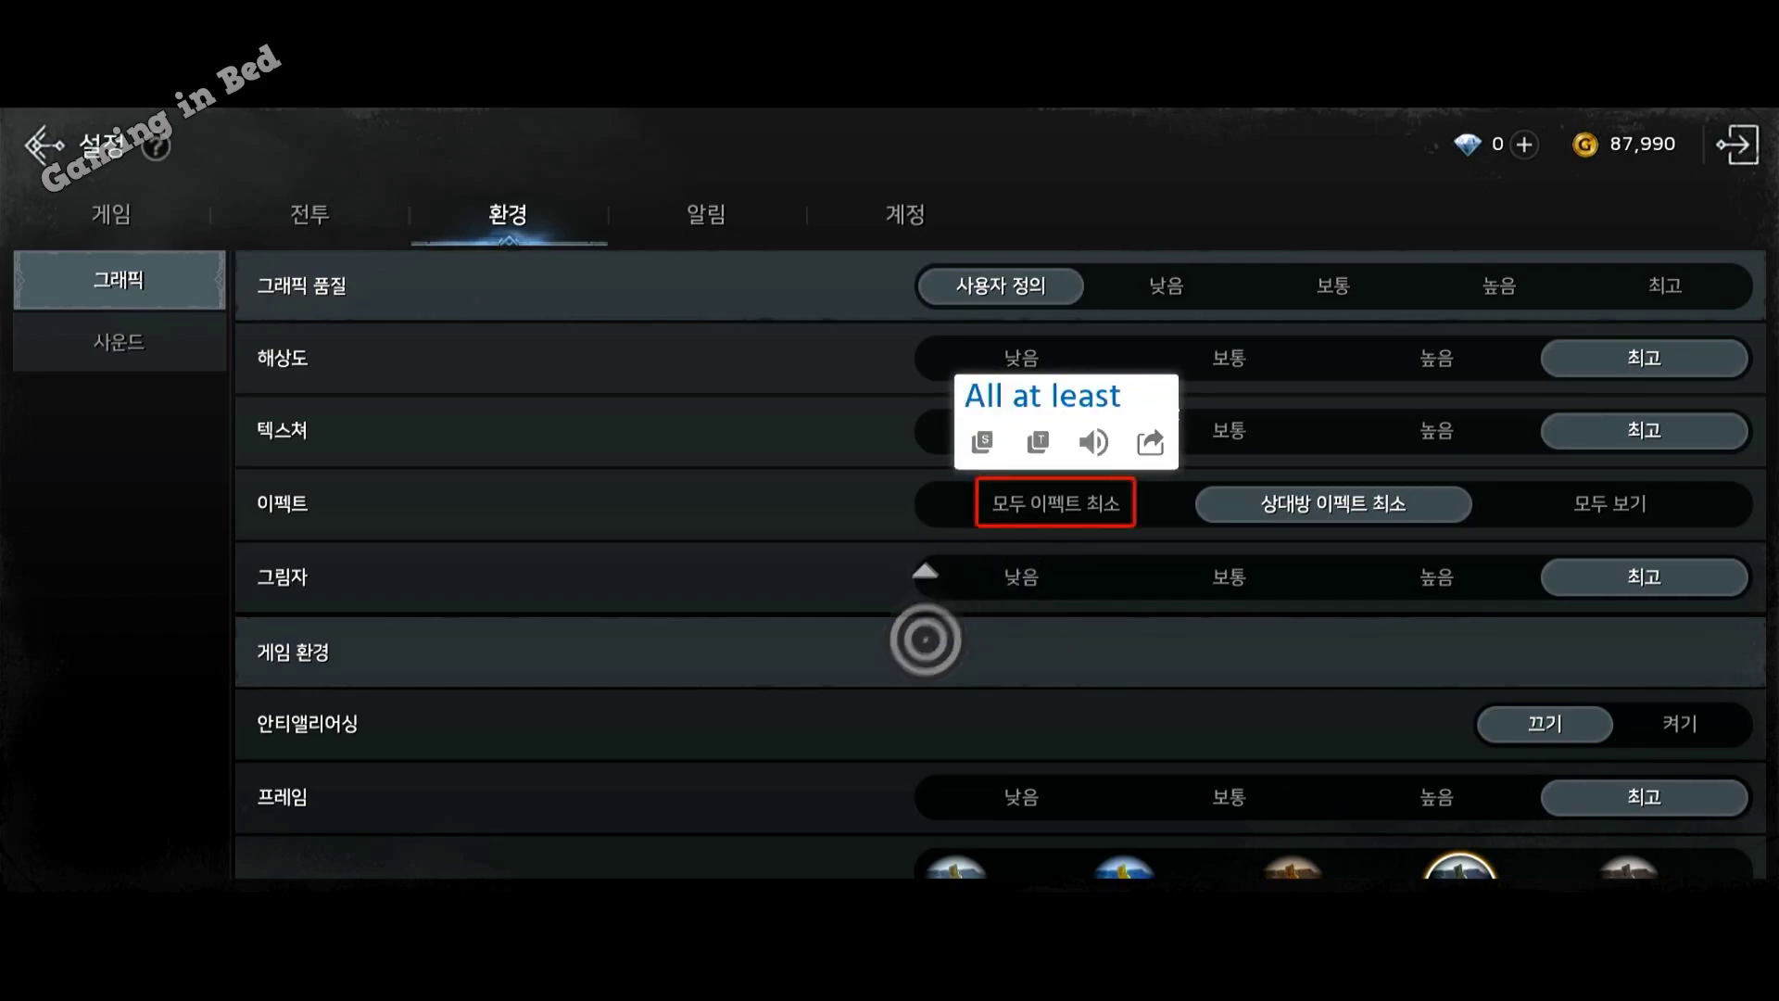
left_click(896, 623)
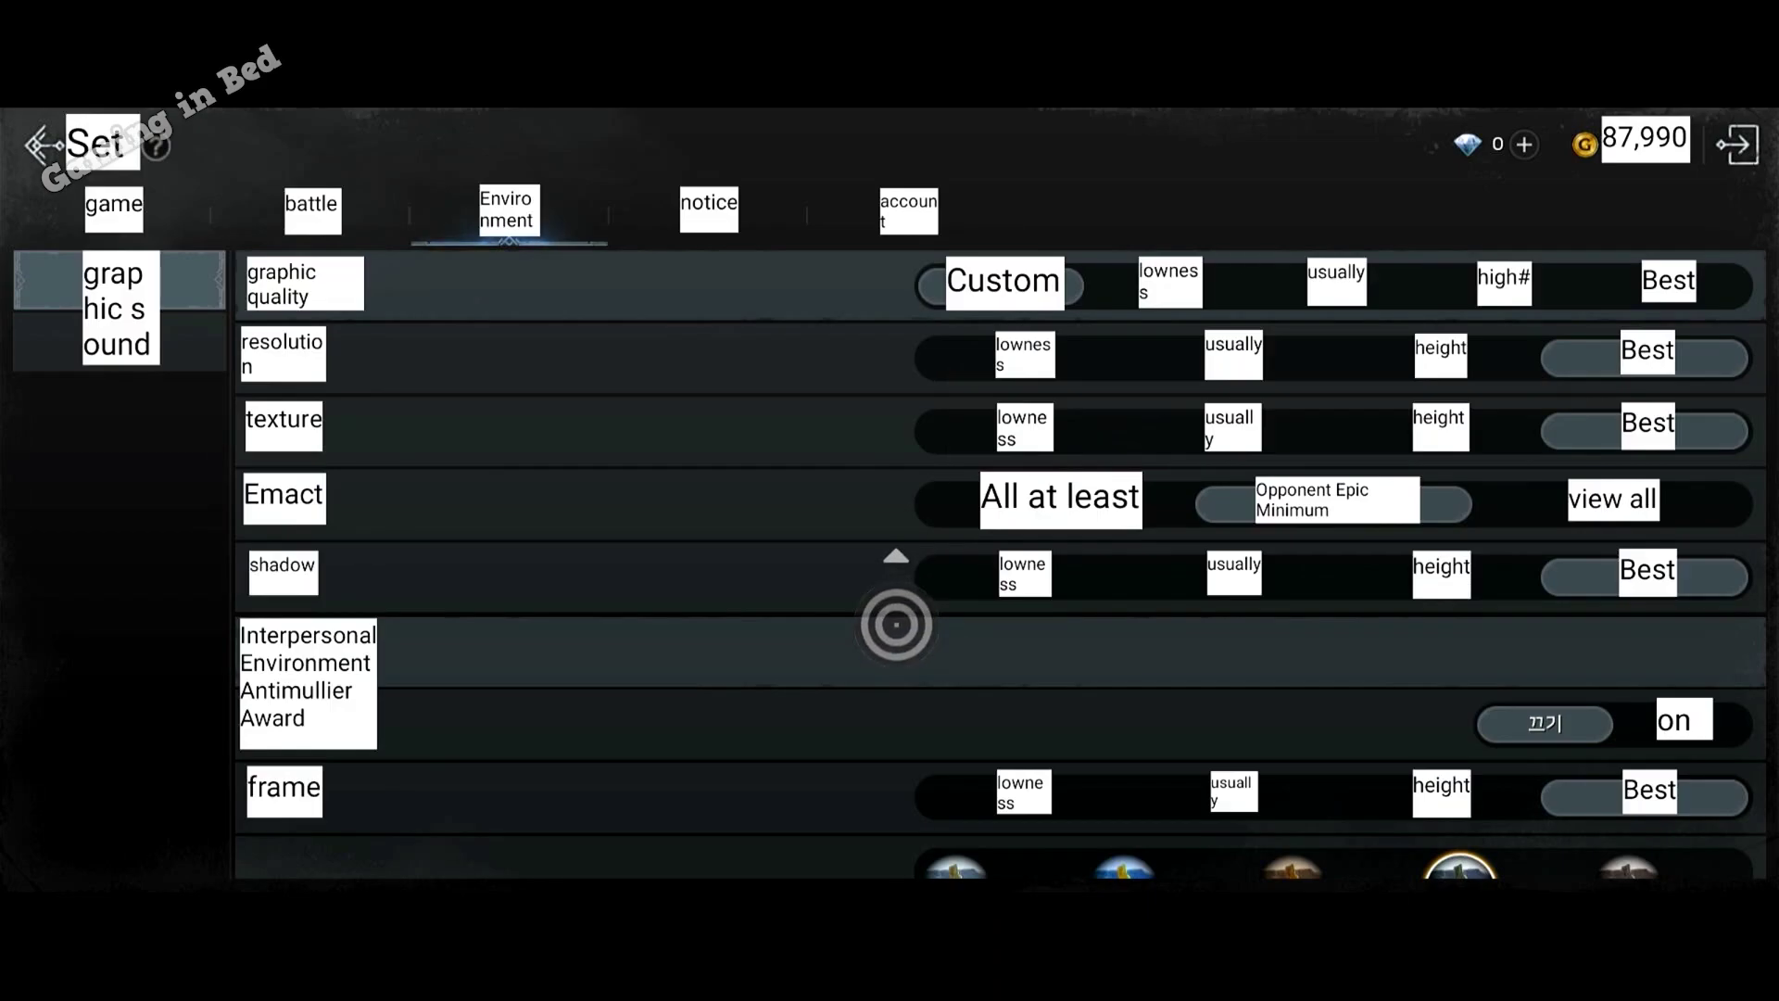